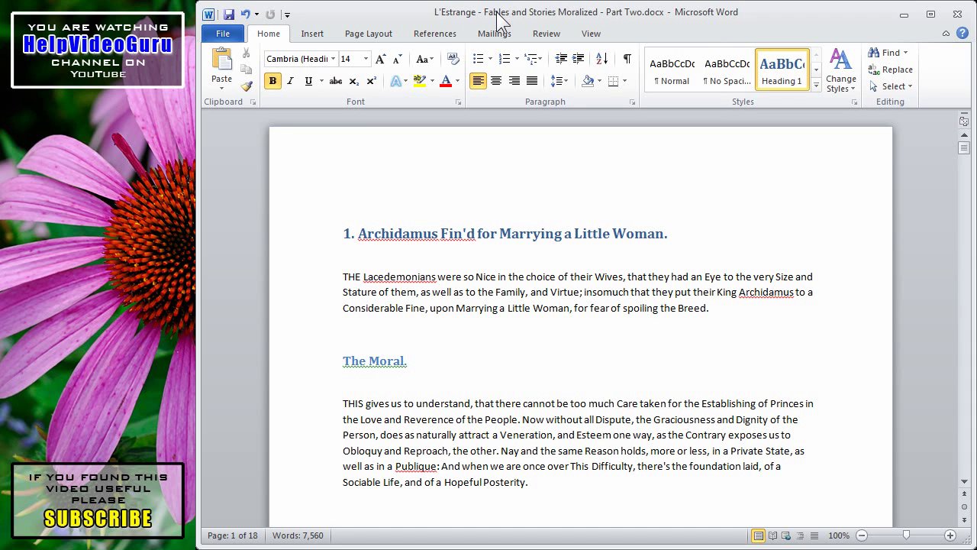
Show the Protect Document options on the Fables document's Info page.
{"action": "left_click", "coordinate": [232, 40]}
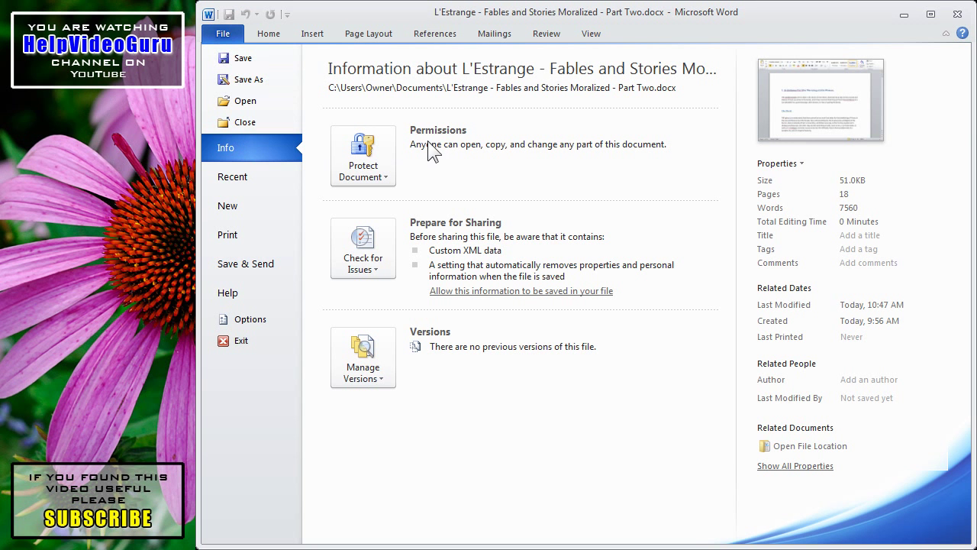
{"action": "left_click", "coordinate": [368, 191]}
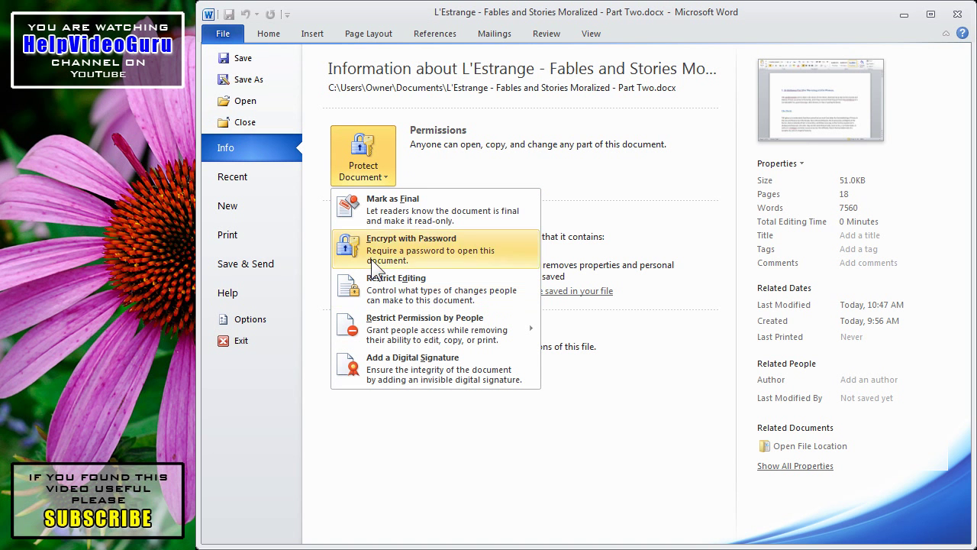
Mark the document as final, confirm both prompts, then toggle Mark as Final off again.
{"action": "left_click", "coordinate": [372, 212]}
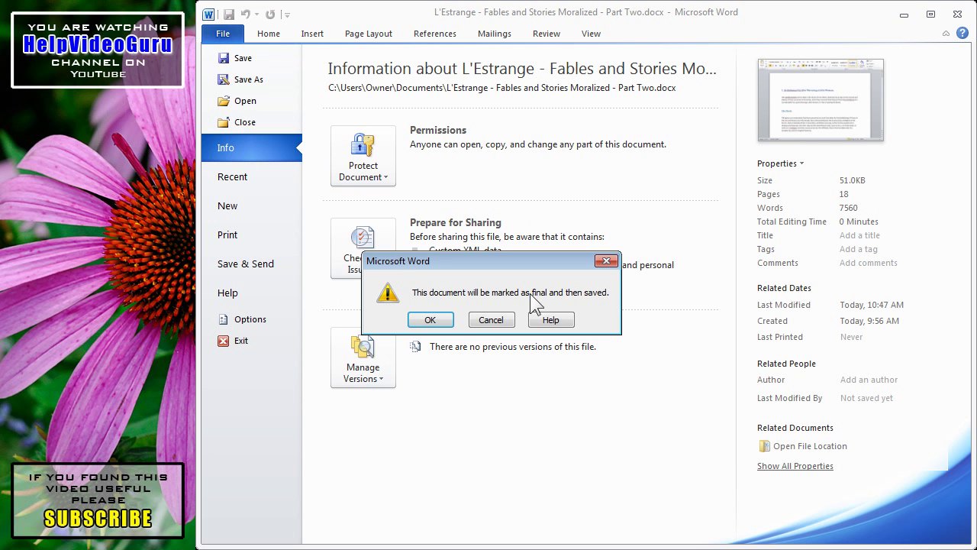
{"action": "left_click", "coordinate": [430, 320]}
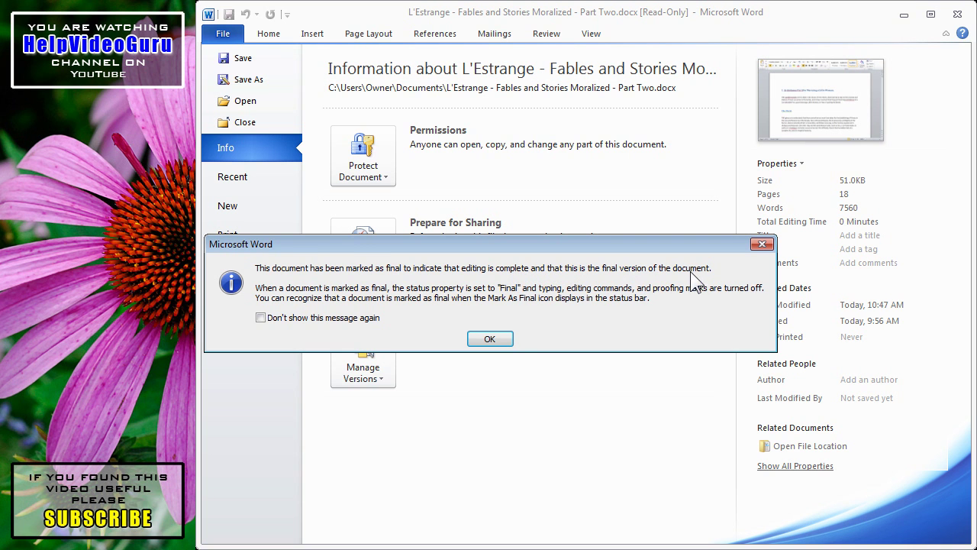
{"action": "left_click", "coordinate": [490, 338]}
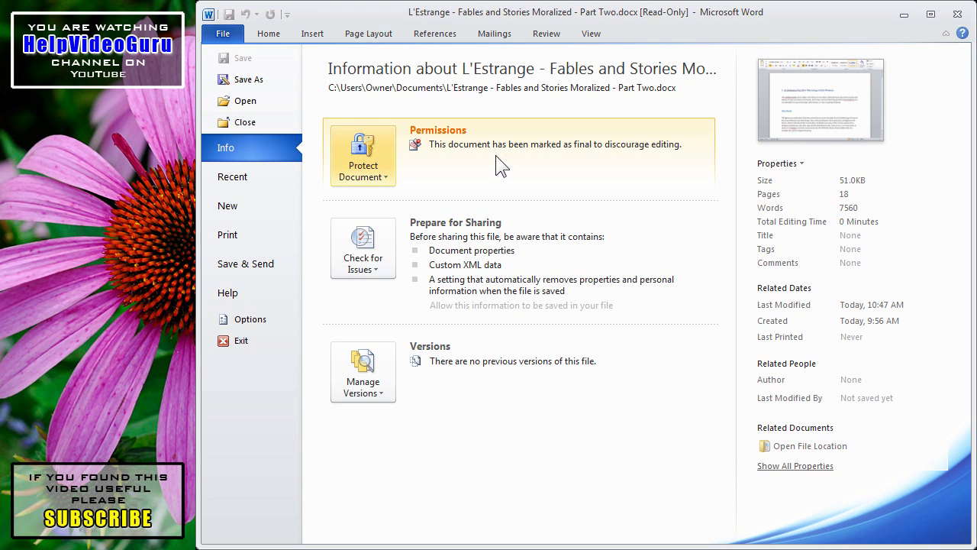
{"action": "left_click", "coordinate": [385, 174]}
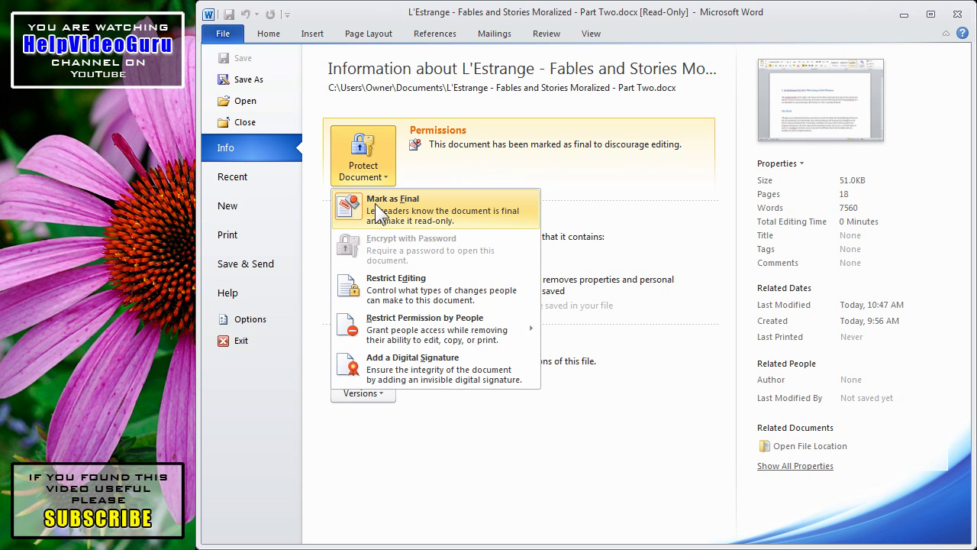
{"action": "left_click", "coordinate": [375, 203]}
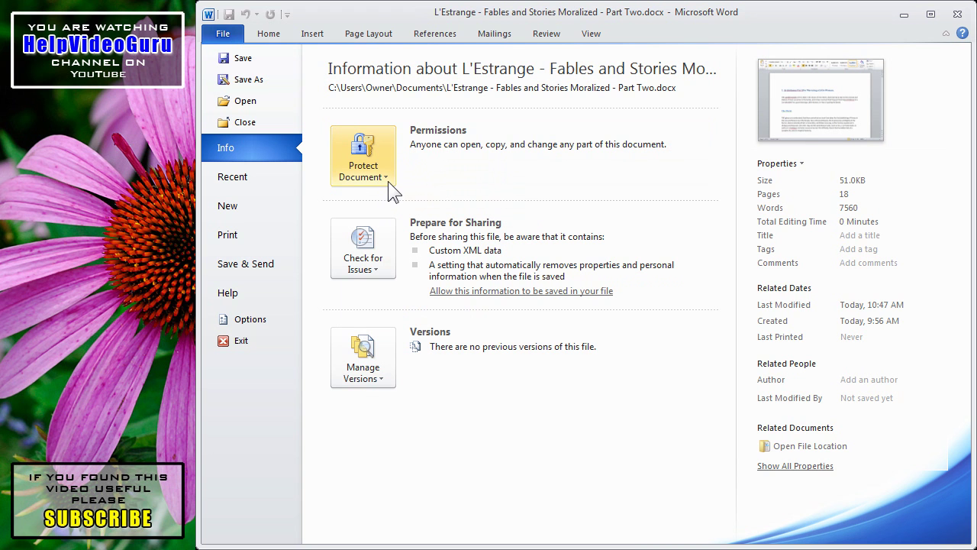
Encrypt the Fables document with an open password, entering it and confirming it.
{"action": "left_click", "coordinate": [386, 177]}
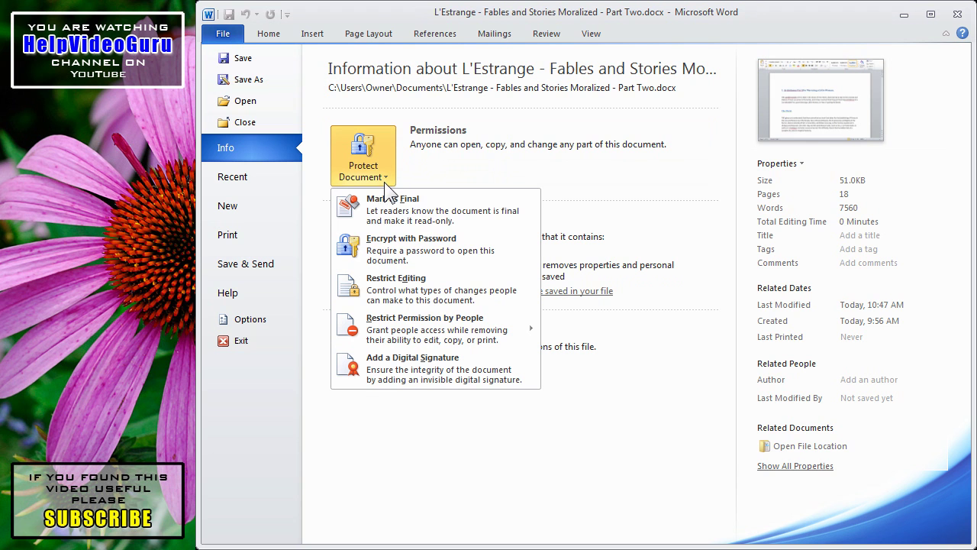
{"action": "left_click", "coordinate": [388, 248]}
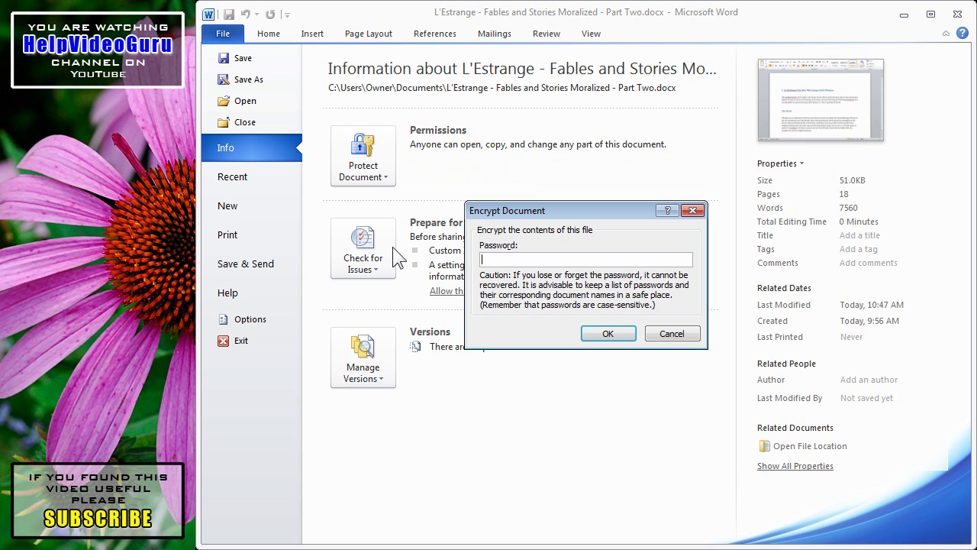
{"action": "type", "text": "password"}
{"action": "left_click", "coordinate": [624, 338]}
{"action": "type", "text": "passwo"}
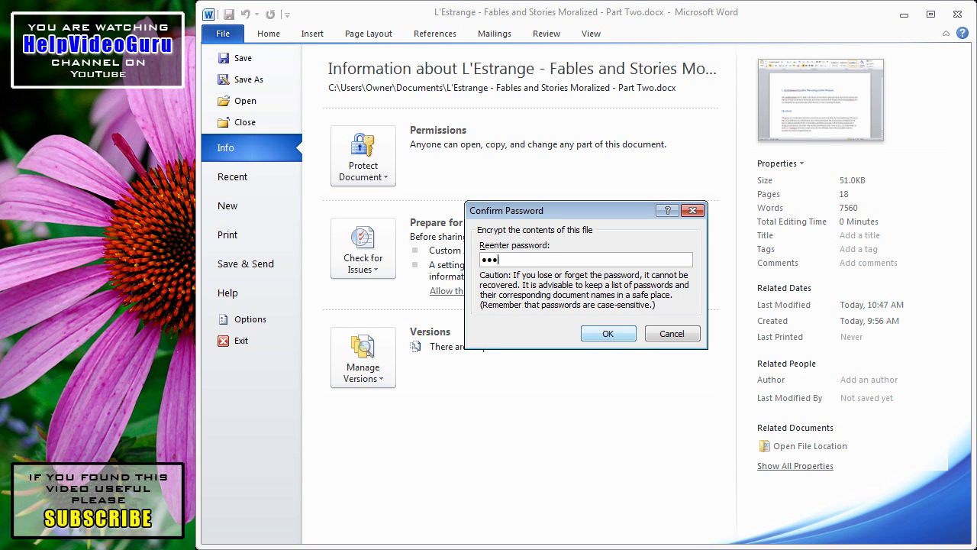
{"action": "type", "text": "rd"}
{"action": "left_click", "coordinate": [623, 338]}
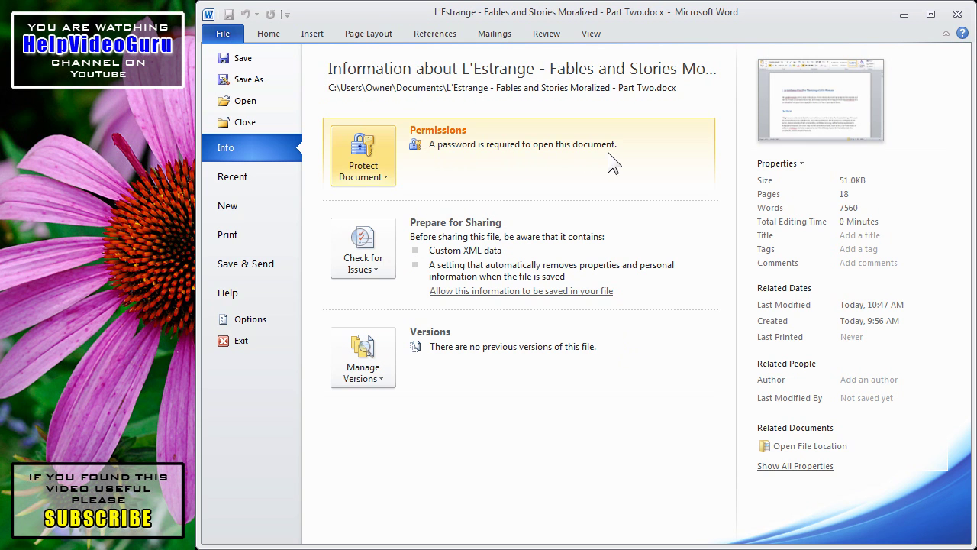
Save and close the encrypted Fables document.
{"action": "left_click", "coordinate": [237, 58]}
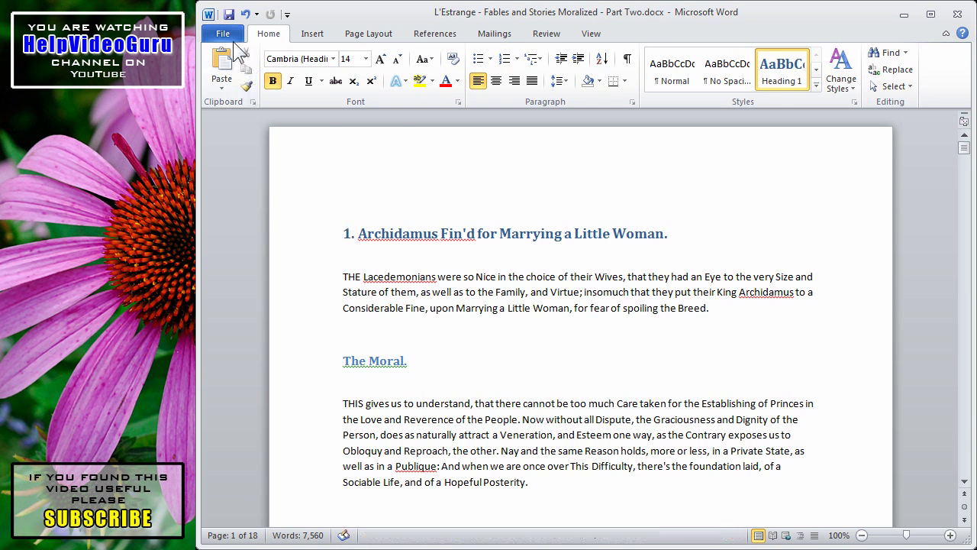
{"action": "left_click", "coordinate": [230, 38]}
{"action": "left_click", "coordinate": [242, 125]}
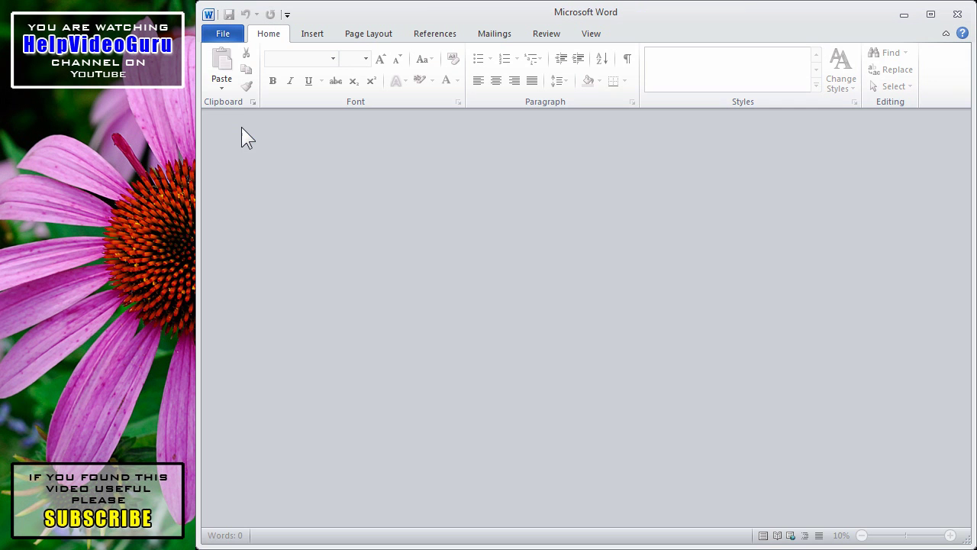
Reopen Fables from the Recent documents list, supplying its password.
{"action": "left_click", "coordinate": [224, 35]}
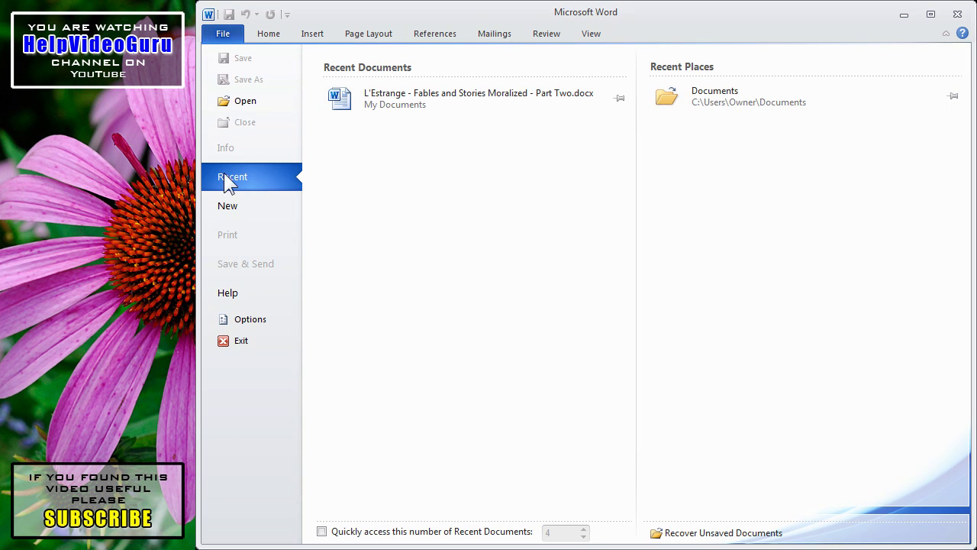
{"action": "left_click", "coordinate": [385, 106]}
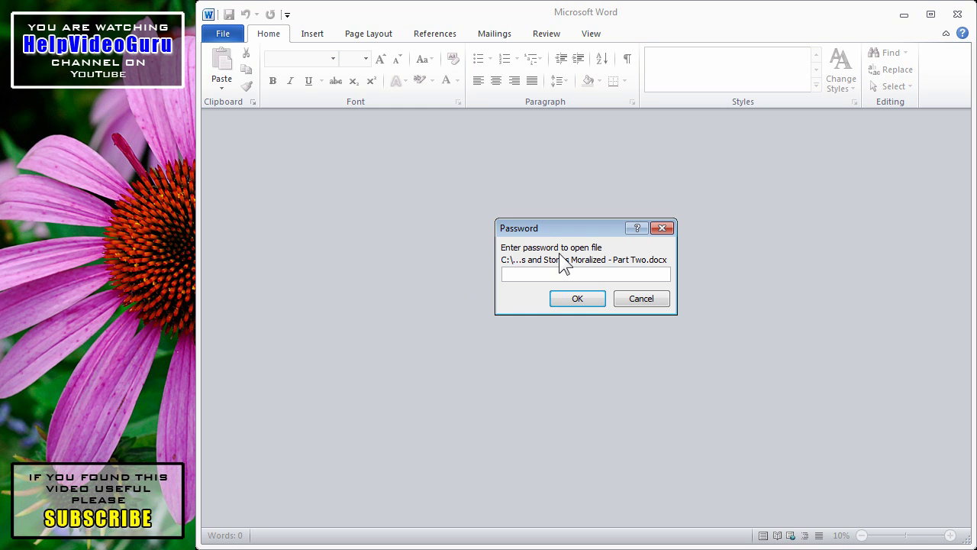
{"action": "type", "text": "********"}
{"action": "left_click", "coordinate": [576, 297]}
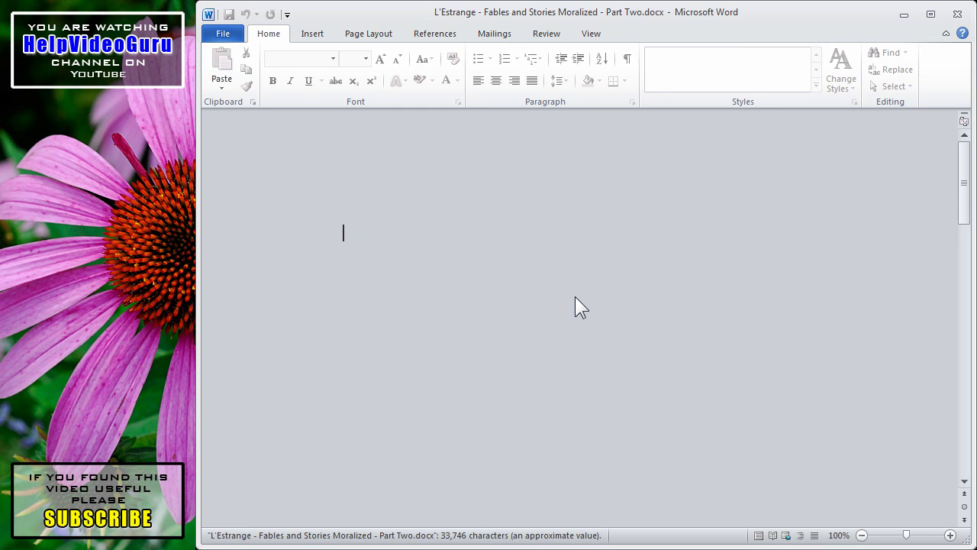
Delete the open password under Encrypt with Password so the document is no longer encrypted.
{"action": "left_click", "coordinate": [223, 34]}
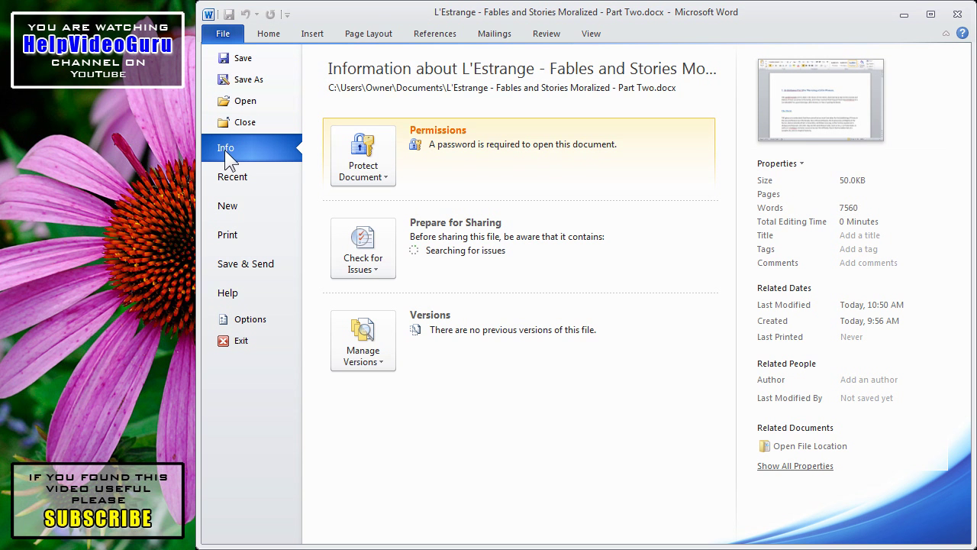
{"action": "left_click", "coordinate": [372, 177]}
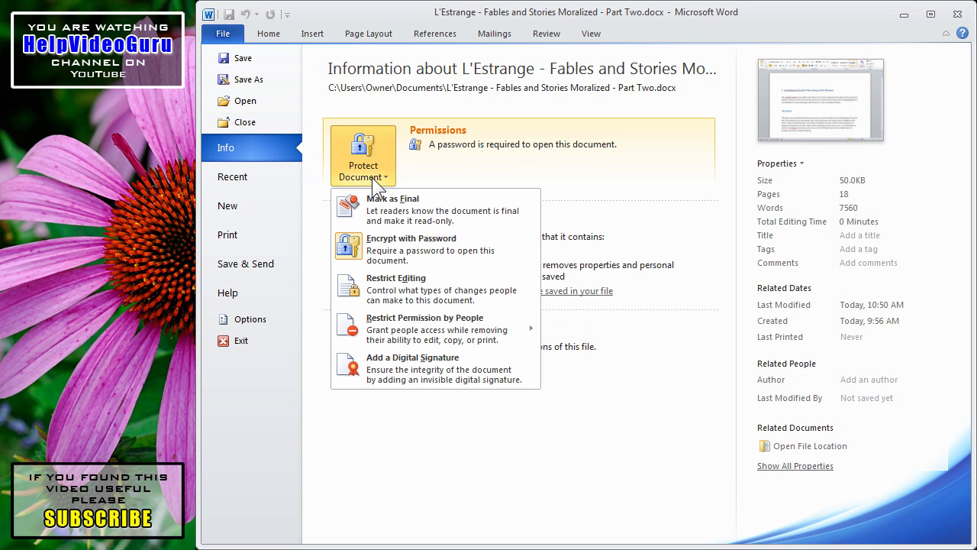
{"action": "left_click", "coordinate": [387, 244]}
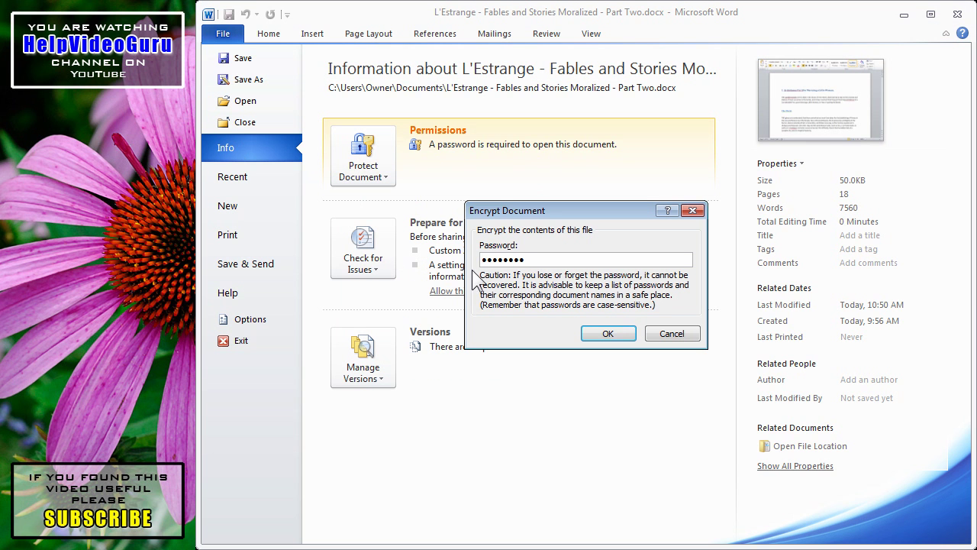
{"action": "left_click_drag", "start_coordinate": [536, 264], "coordinate": [478, 264]}
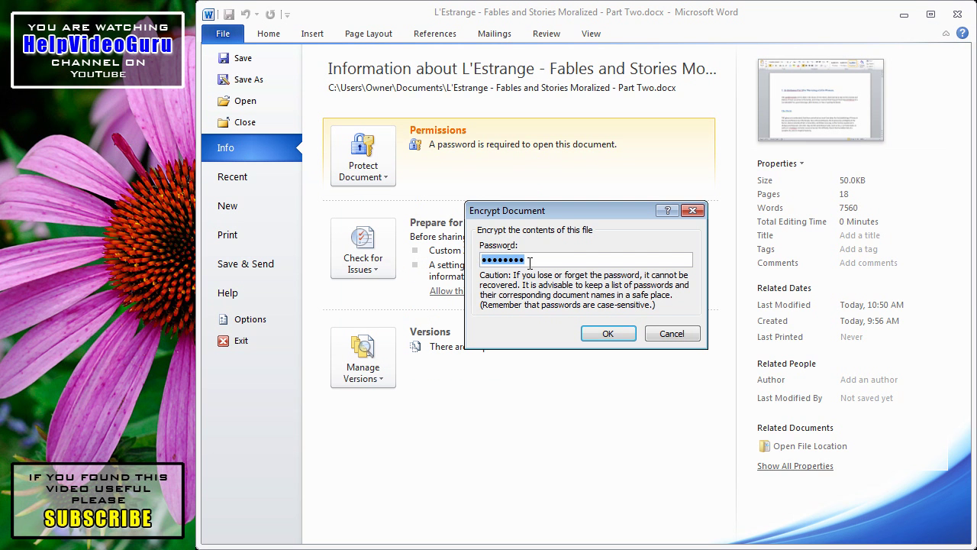
{"action": "key", "text": "BackSpace"}
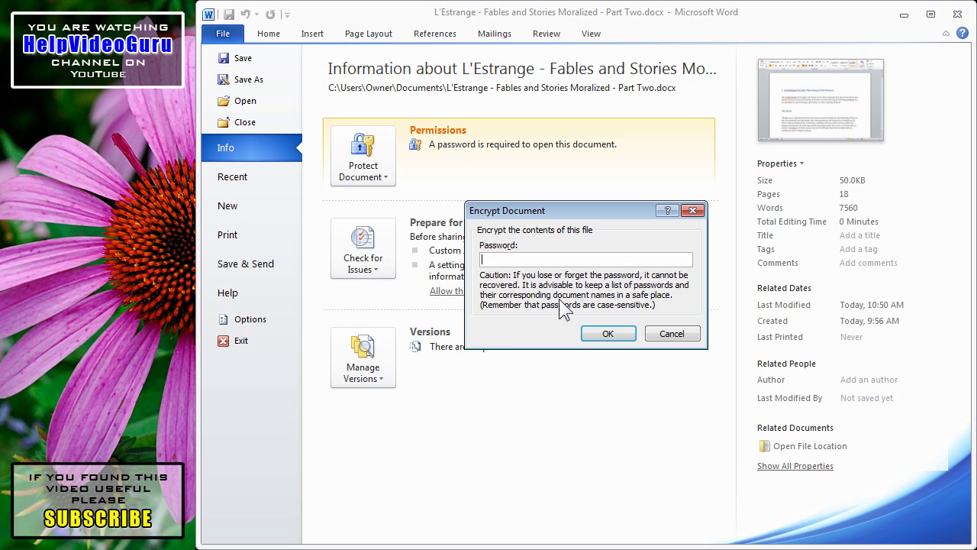
{"action": "left_click", "coordinate": [608, 333]}
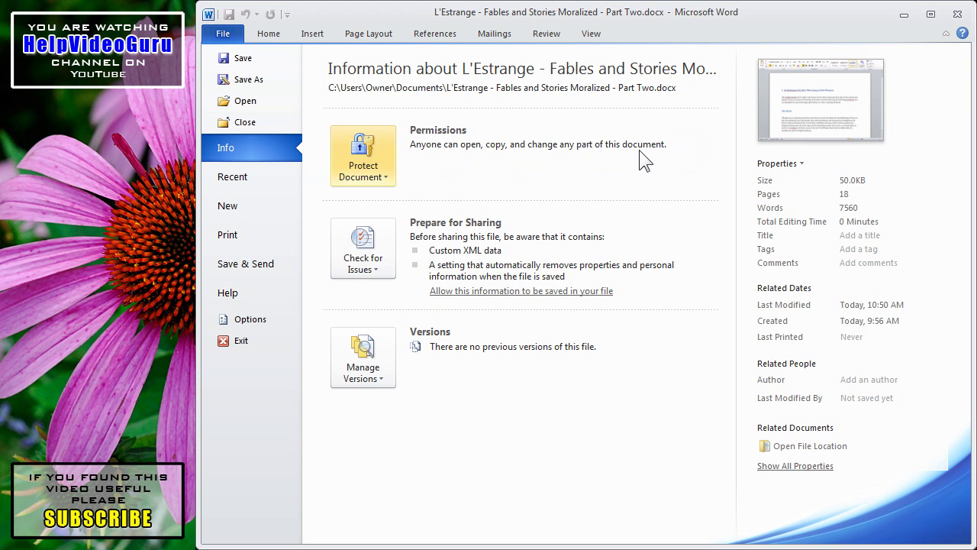
Open the Restrict Formatting and Editing pane via Protect Document > Restrict Editing.
{"action": "left_click", "coordinate": [375, 178]}
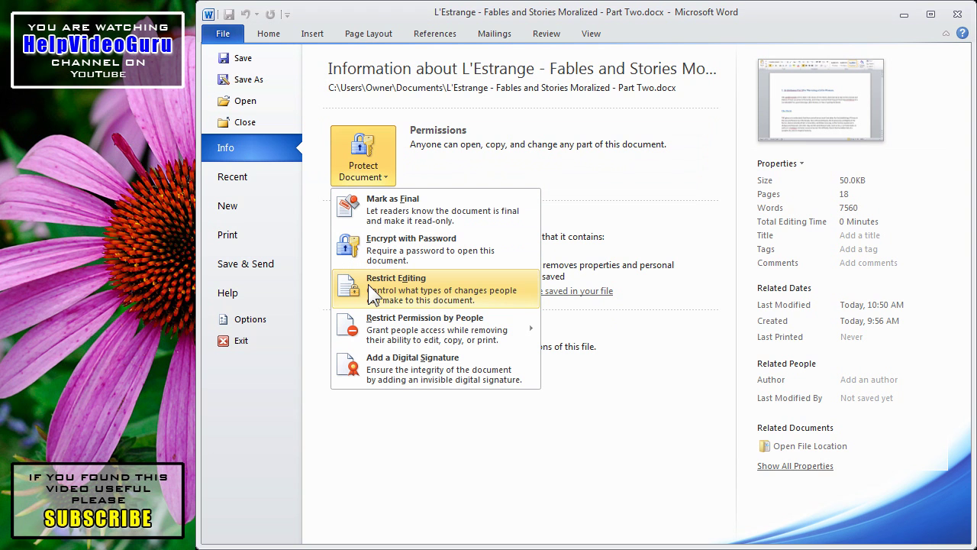
{"action": "mouse_move", "coordinate": [396, 336]}
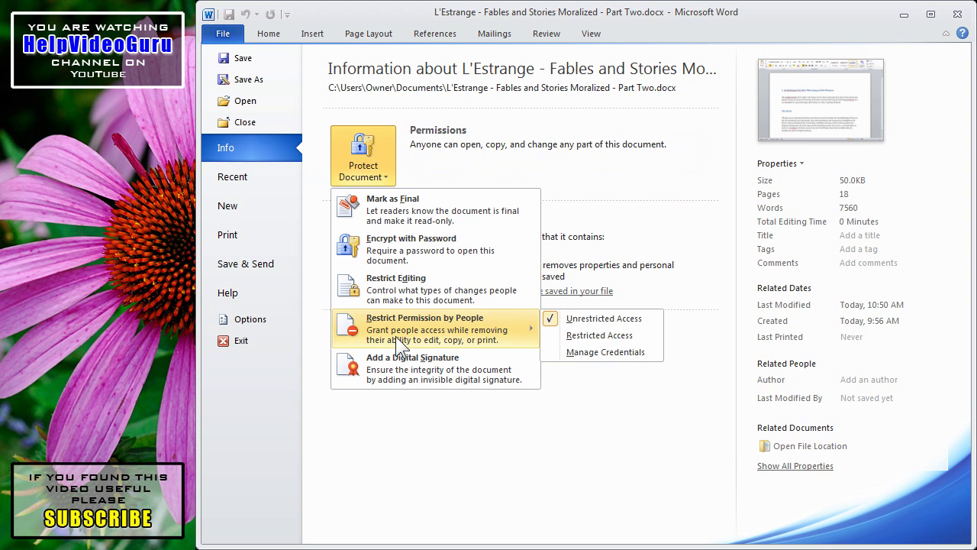
{"action": "left_click", "coordinate": [391, 291]}
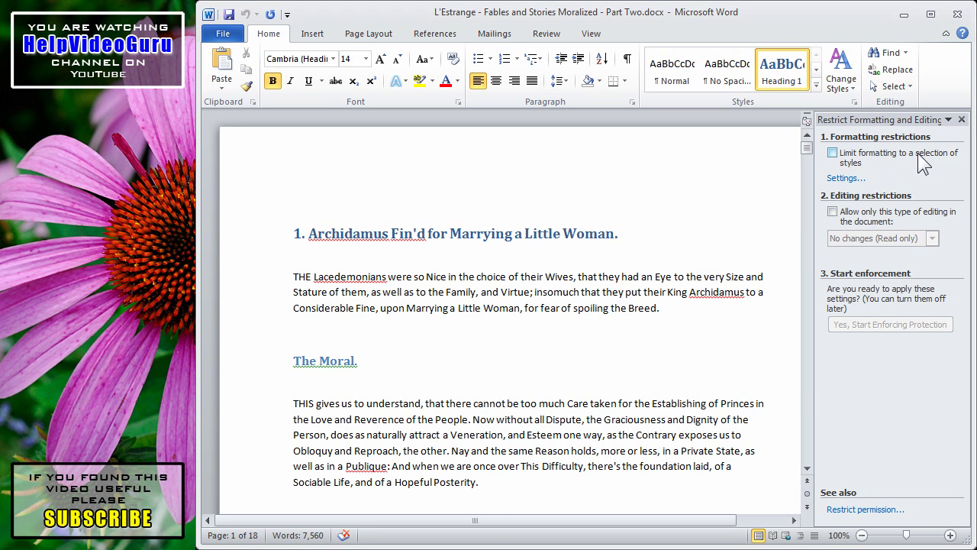
Enable Limit formatting to a selection of styles, accept the style settings, and remove disallowed formatting.
{"action": "left_click", "coordinate": [832, 153]}
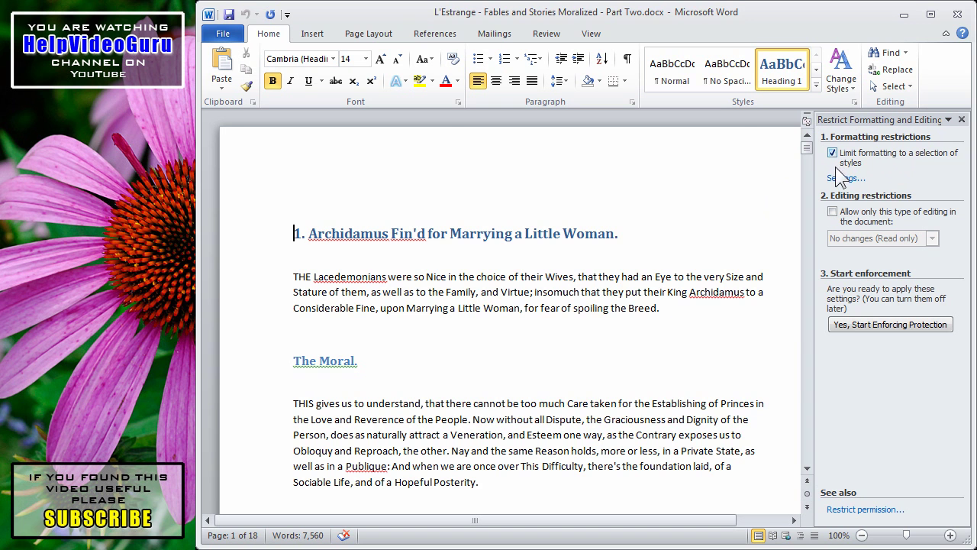
{"action": "left_click", "coordinate": [843, 180]}
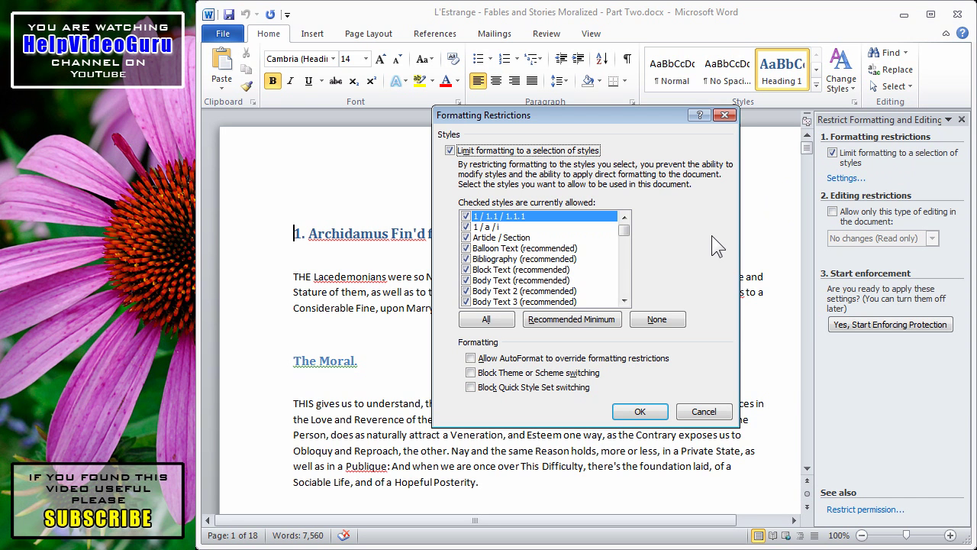
{"action": "mouse_move", "coordinate": [625, 231]}
{"action": "left_mouse_down"}
{"action": "mouse_move", "coordinate": [626, 257]}
{"action": "mouse_move", "coordinate": [635, 229]}
{"action": "mouse_move", "coordinate": [638, 238]}
{"action": "left_mouse_up"}
{"action": "left_click", "coordinate": [636, 411]}
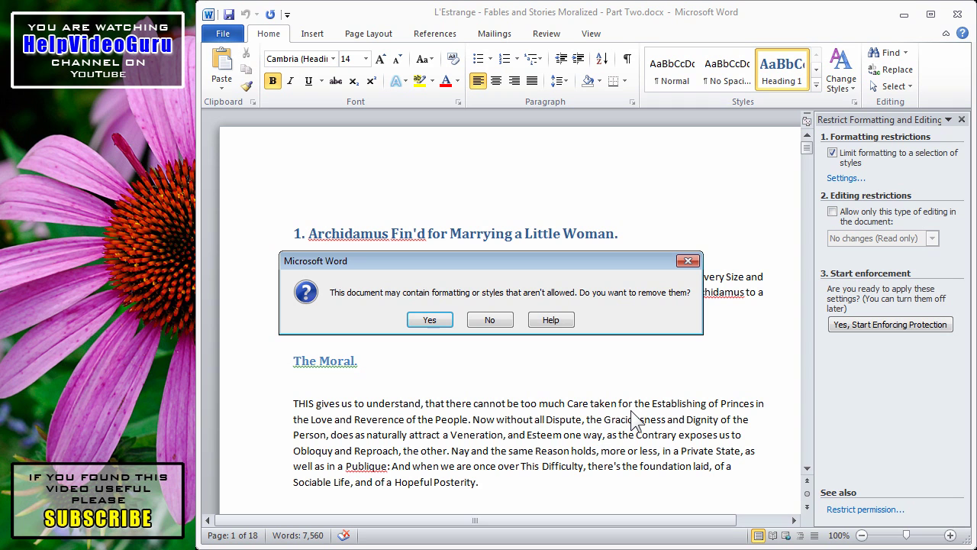
{"action": "left_click", "coordinate": [430, 319]}
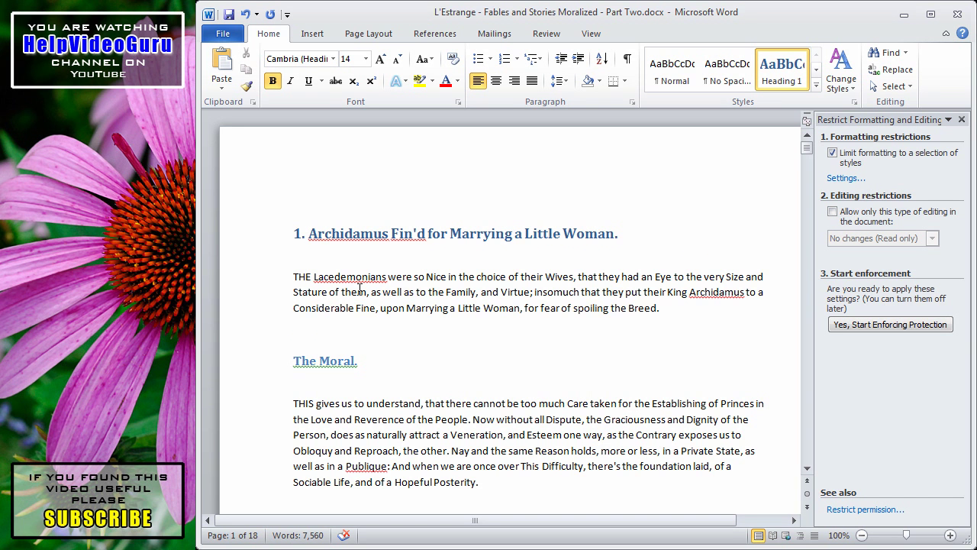
Clear the style limit and restrict editing to No changes (Read only).
{"action": "left_click", "coordinate": [832, 153]}
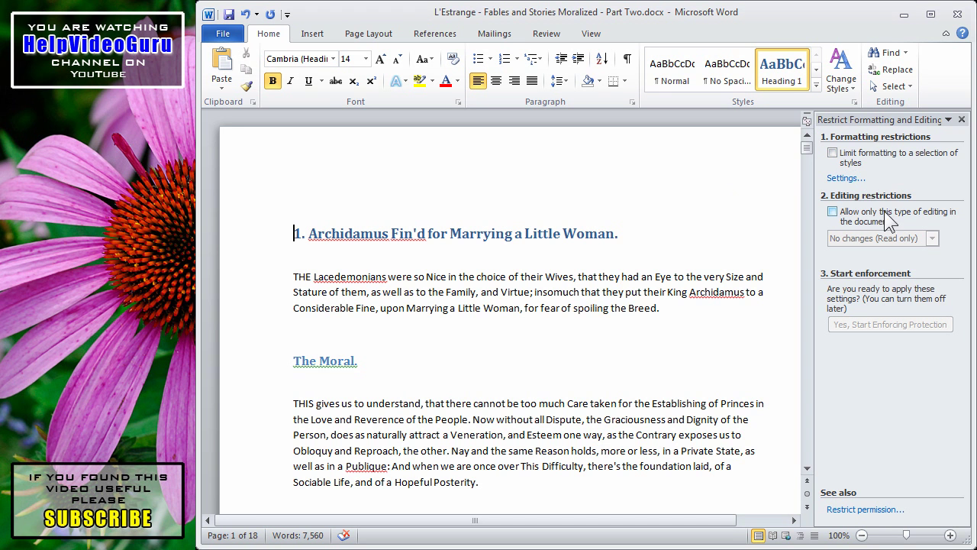
{"action": "left_click", "coordinate": [832, 212]}
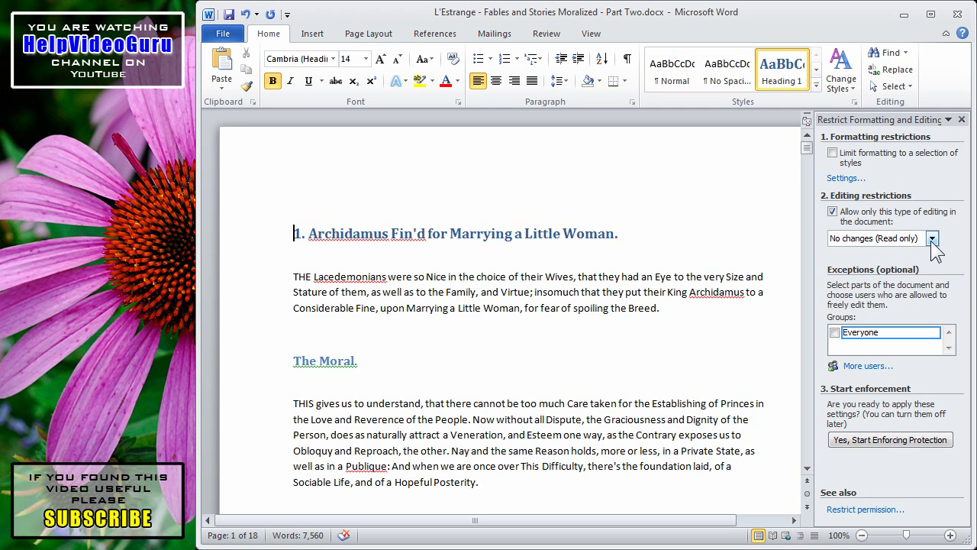
{"action": "left_click", "coordinate": [932, 239]}
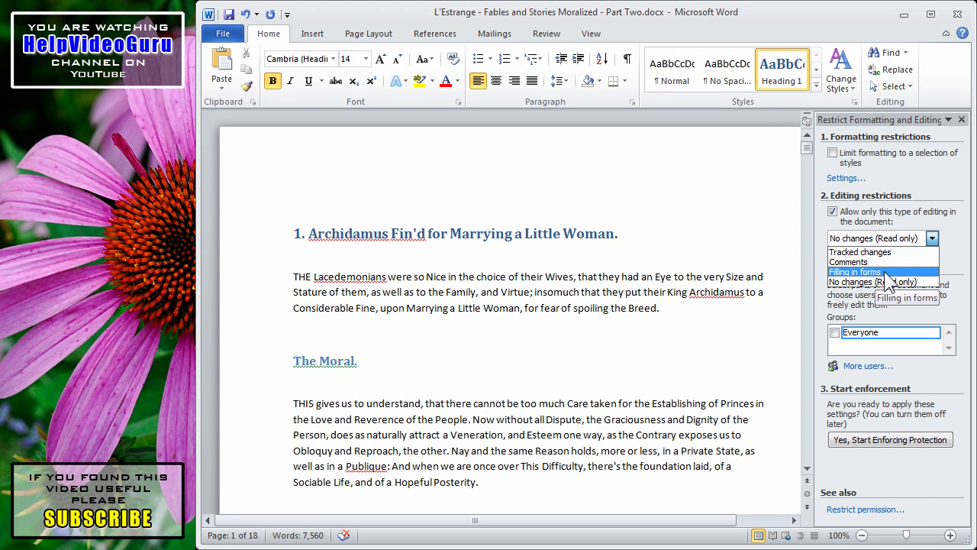
{"action": "left_click", "coordinate": [898, 217]}
{"action": "left_click", "coordinate": [833, 212]}
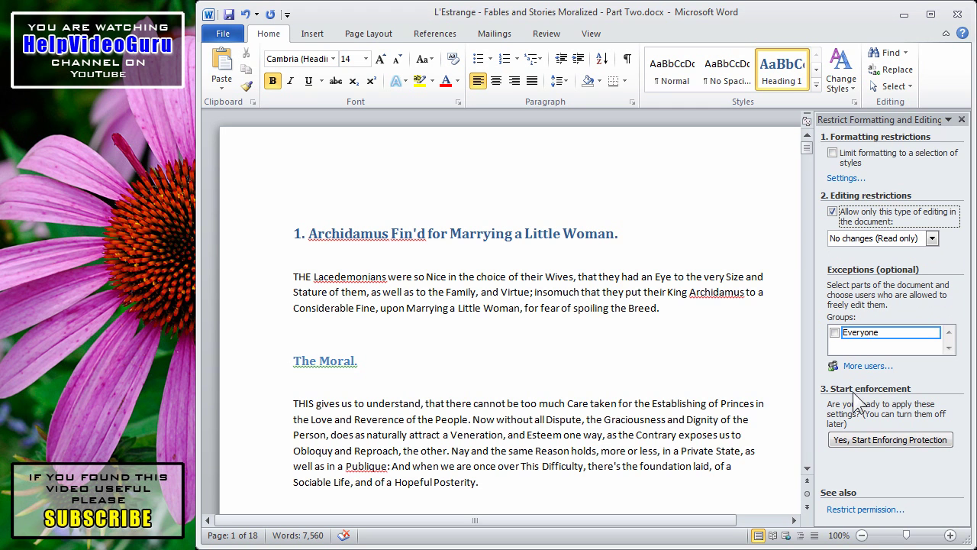
Start enforcing the read-only protection, entering and confirming a protection password.
{"action": "left_click", "coordinate": [866, 438]}
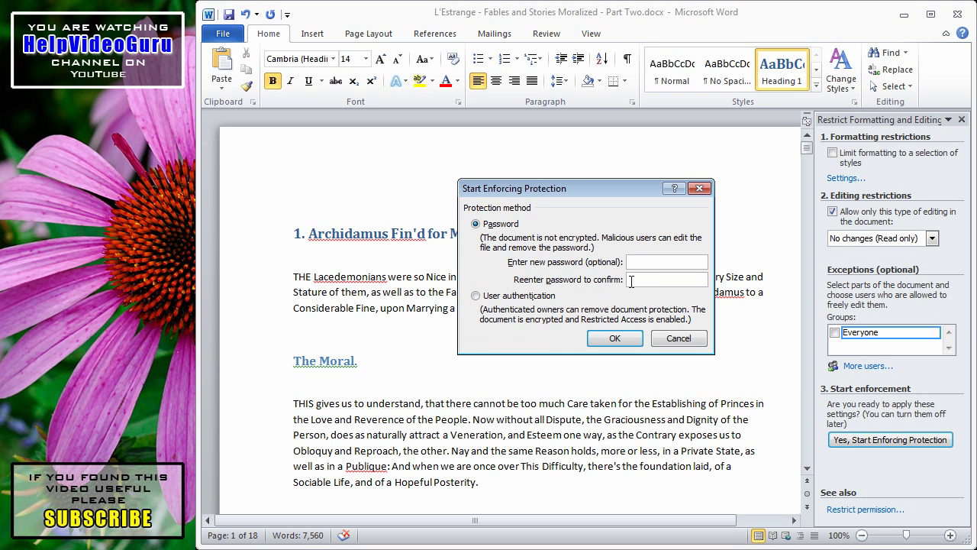
{"action": "type", "text": "passwordpassword"}
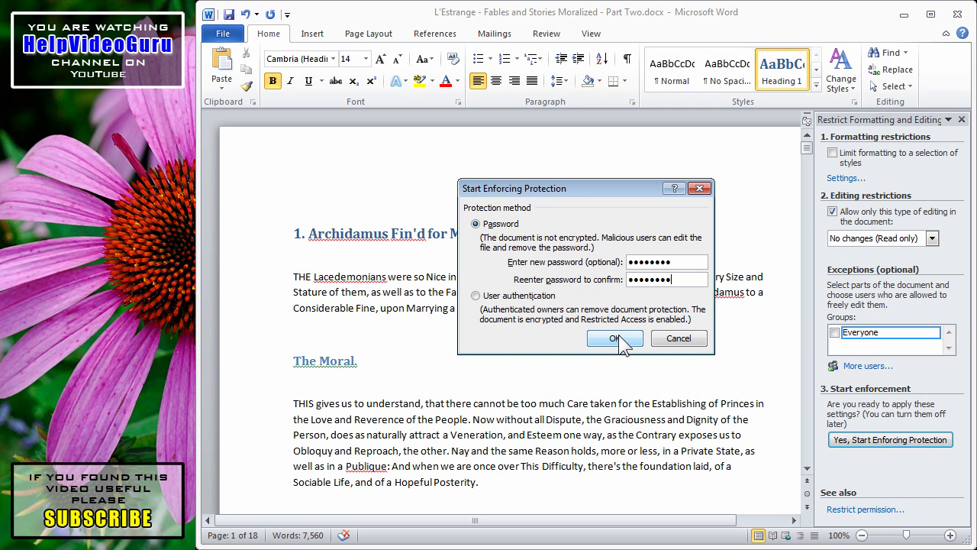
{"action": "left_click", "coordinate": [619, 339]}
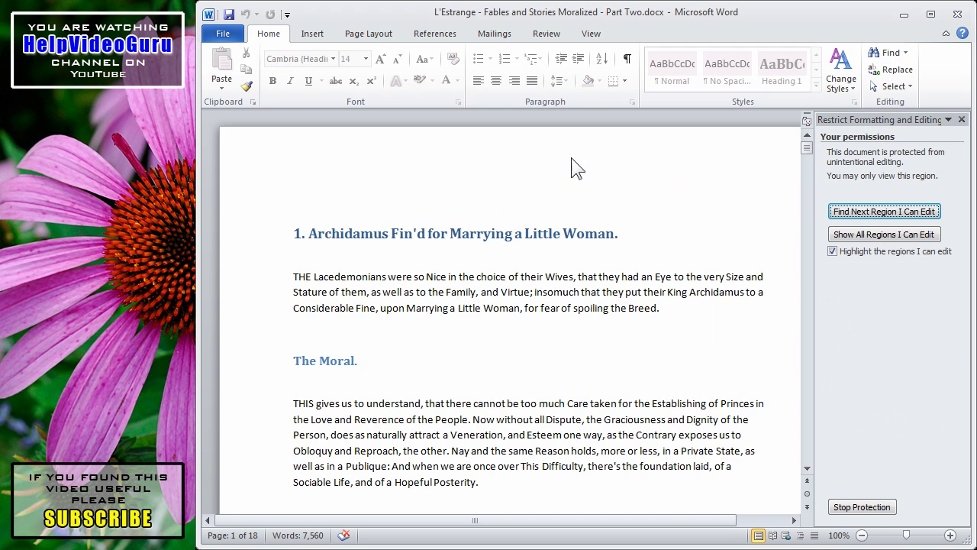
Close the Restrict Formatting and Editing pane.
{"action": "left_click", "coordinate": [962, 119]}
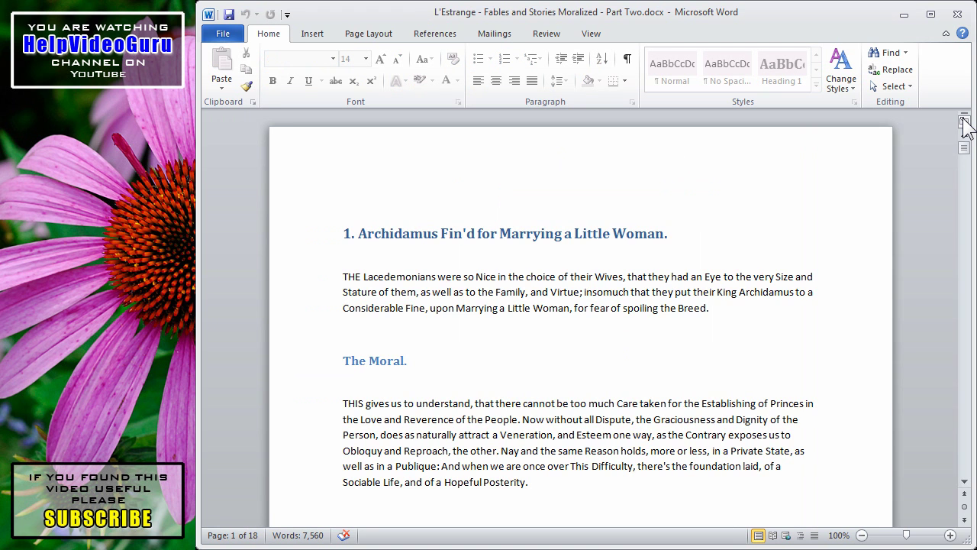